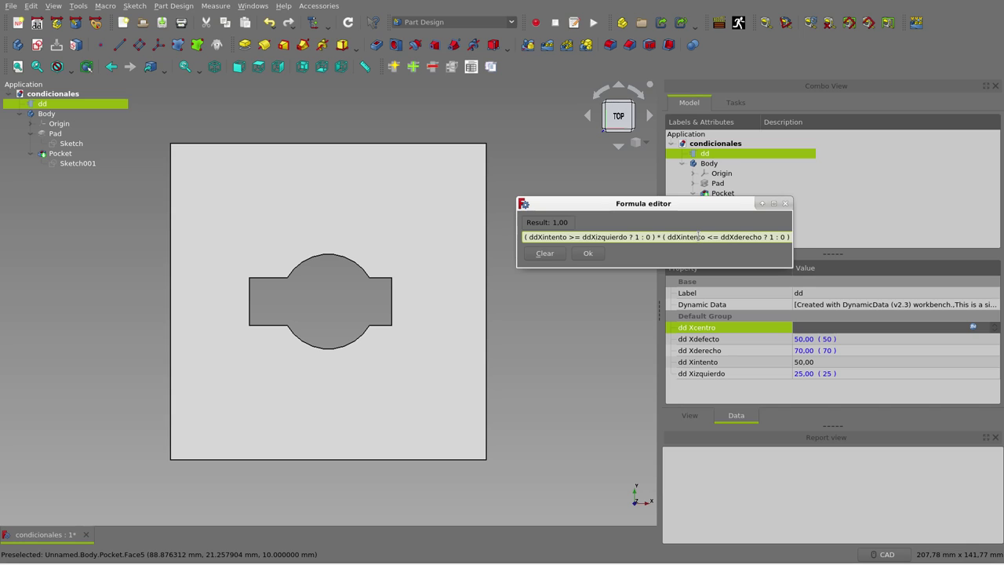
Append '== 1 ?' after the two multiplied range tests in the Xcentro formula.
type(" ==")
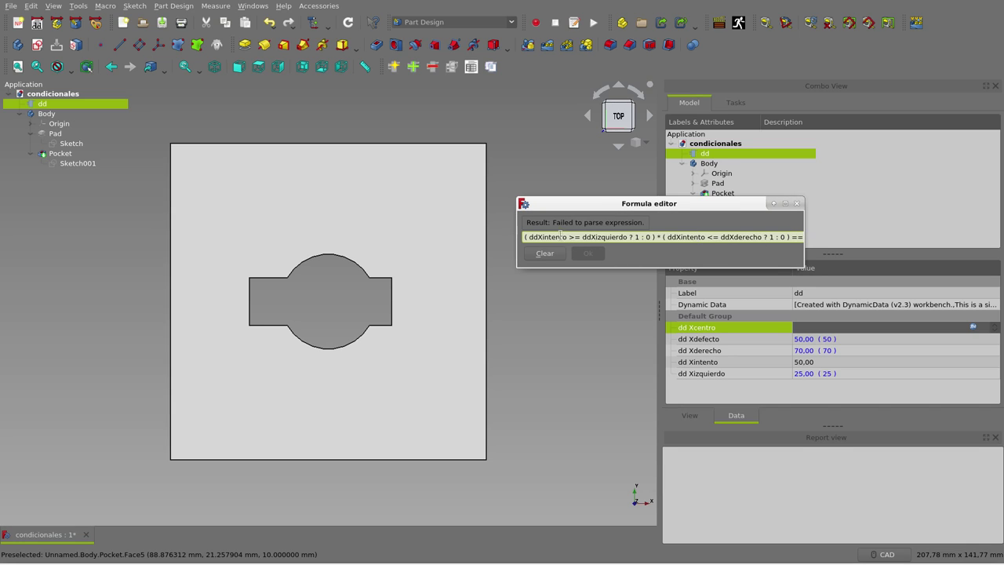
type(" 1")
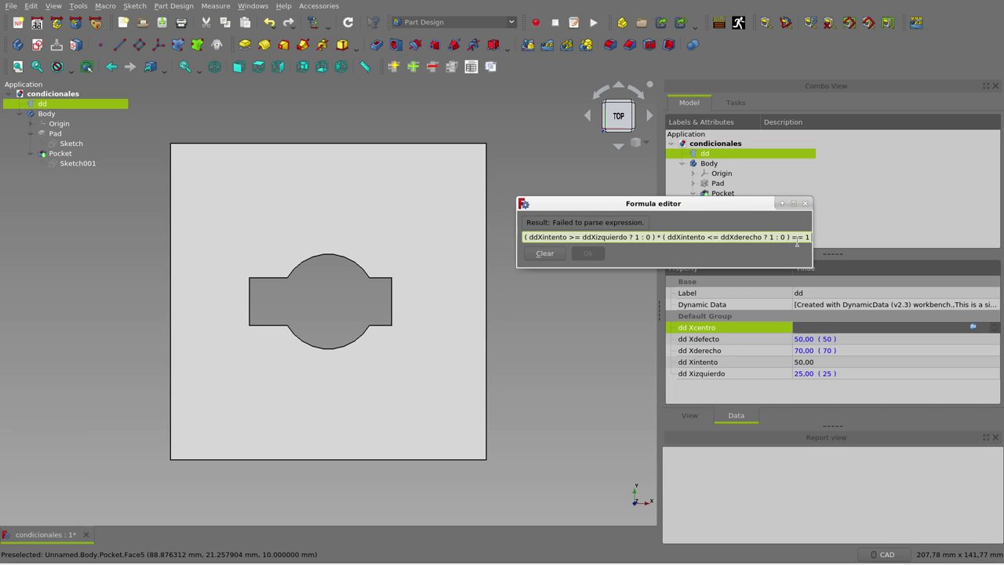
type("?")
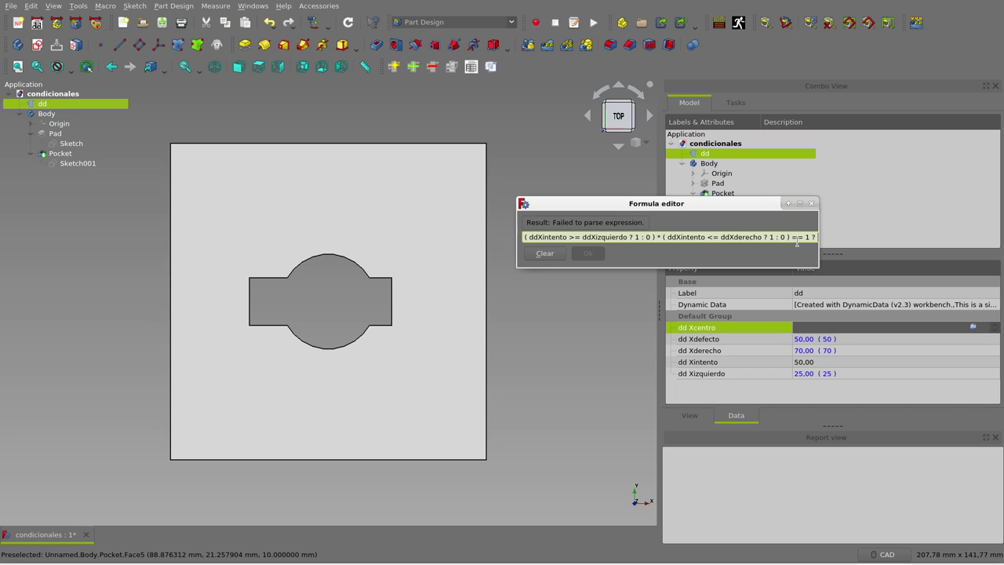
double_click(553, 238)
Finish the Xcentro formula with '? ddXintento : ddXdefecto' and apply it, giving 50.00.
left_click(816, 235)
left_click_drag(818, 258, 855, 257)
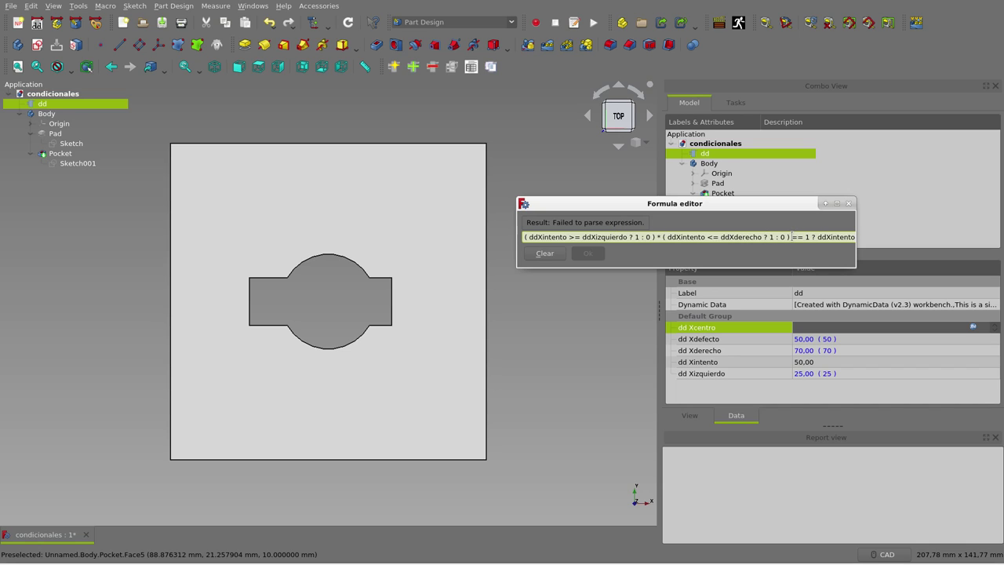
left_click_drag(790, 237, 519, 239)
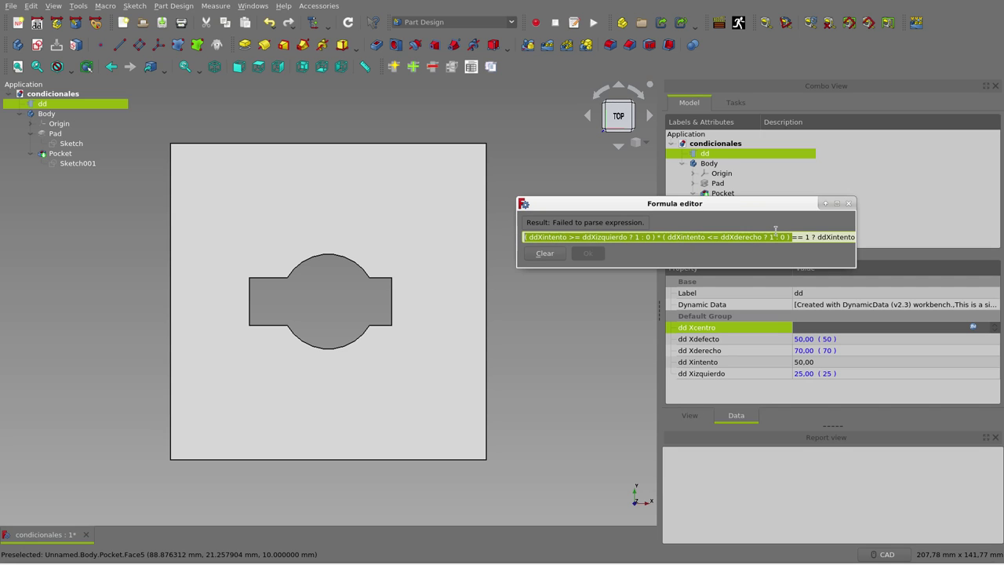
left_click(806, 237)
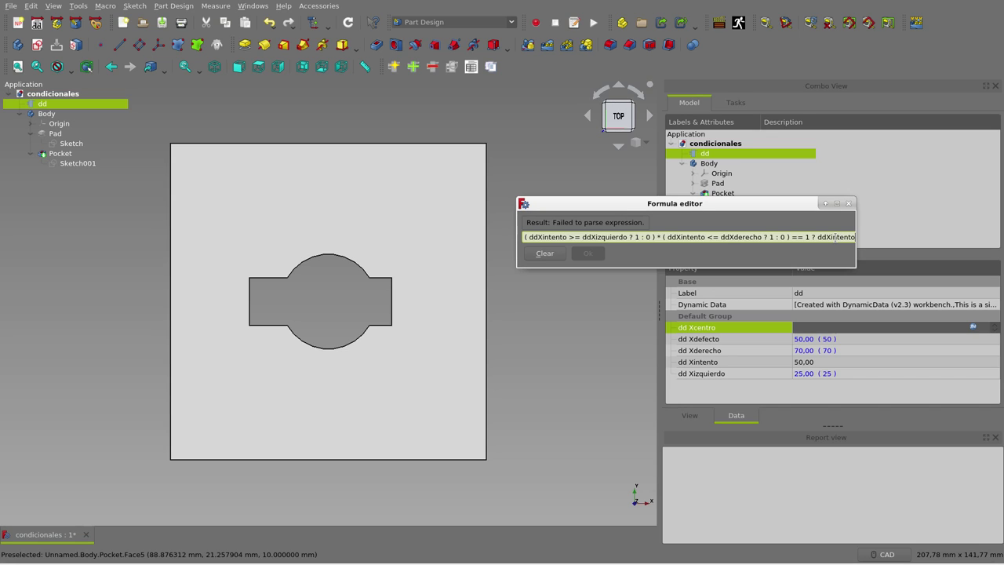
type(": ")
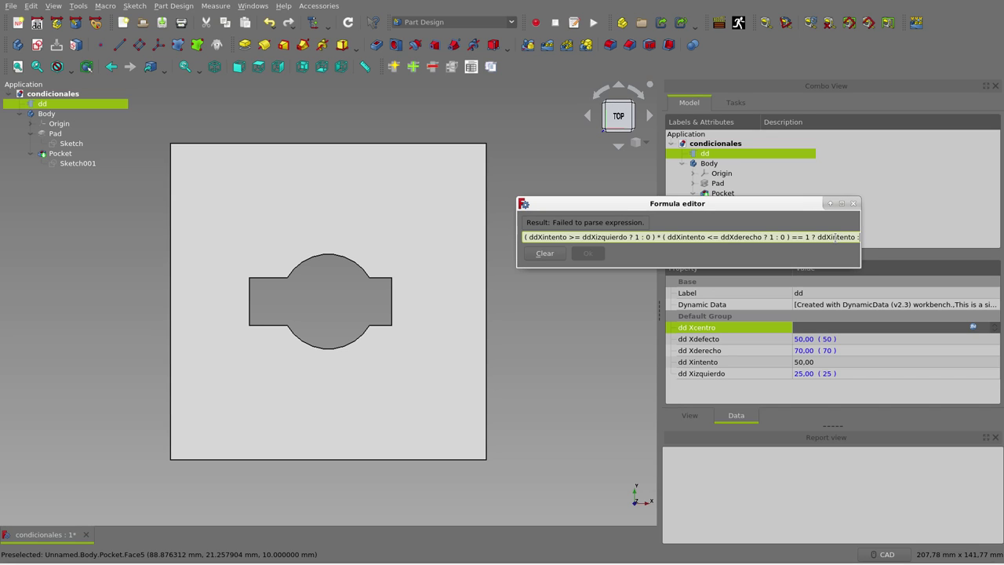
type("def")
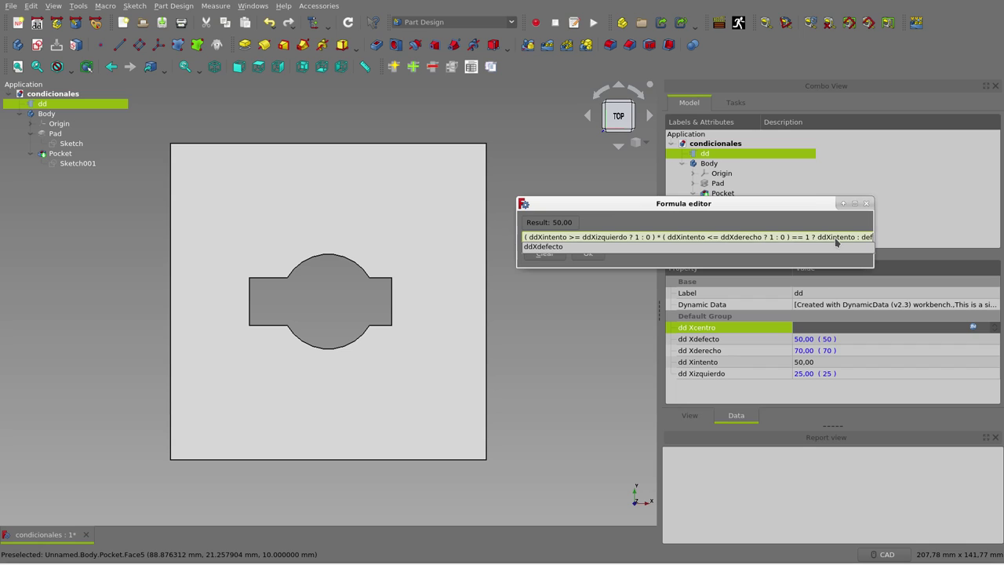
left_click(580, 248)
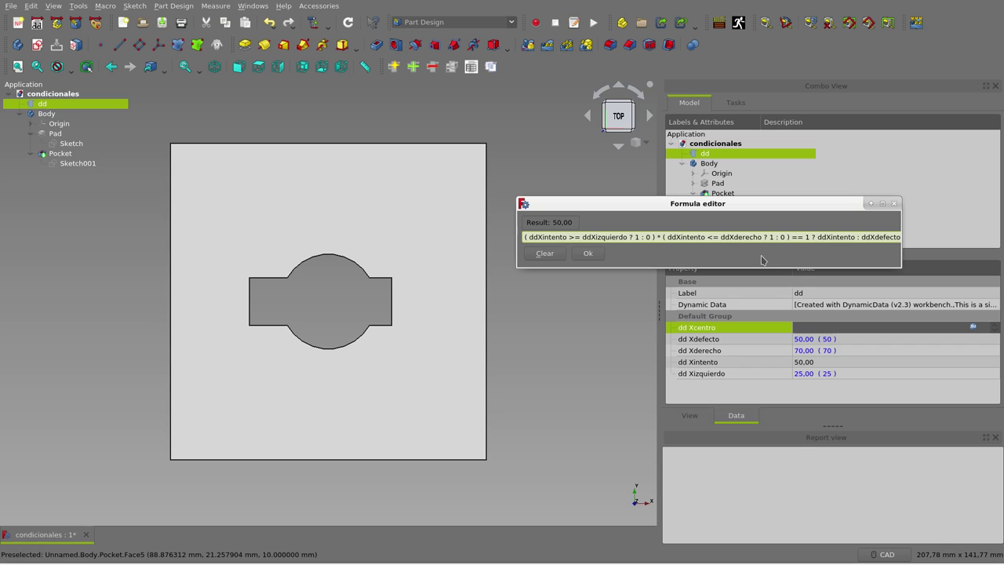
left_click(596, 254)
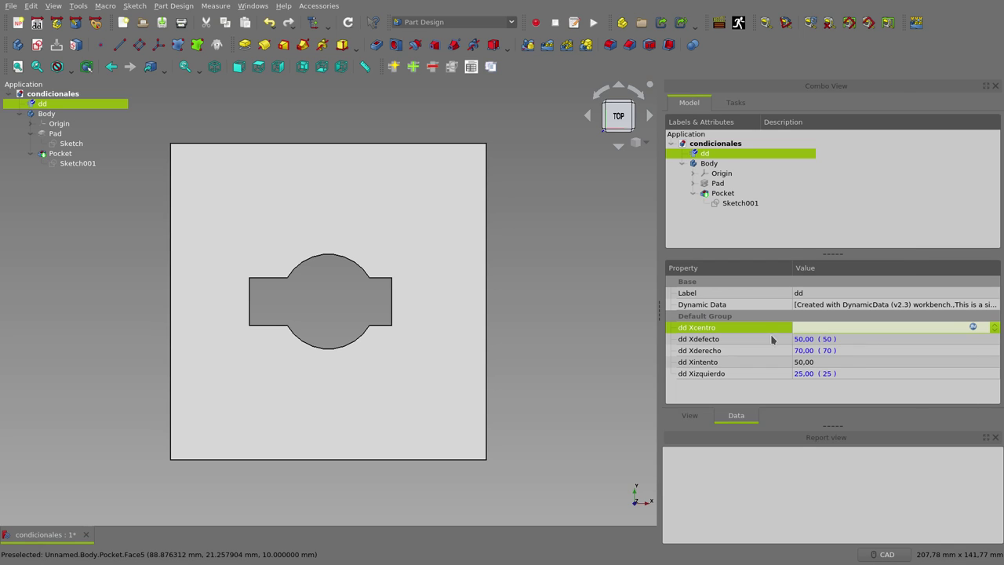
Change Xintento from 50 to 30 so Xcentro becomes 30 and the pocket shifts left.
left_click(842, 341)
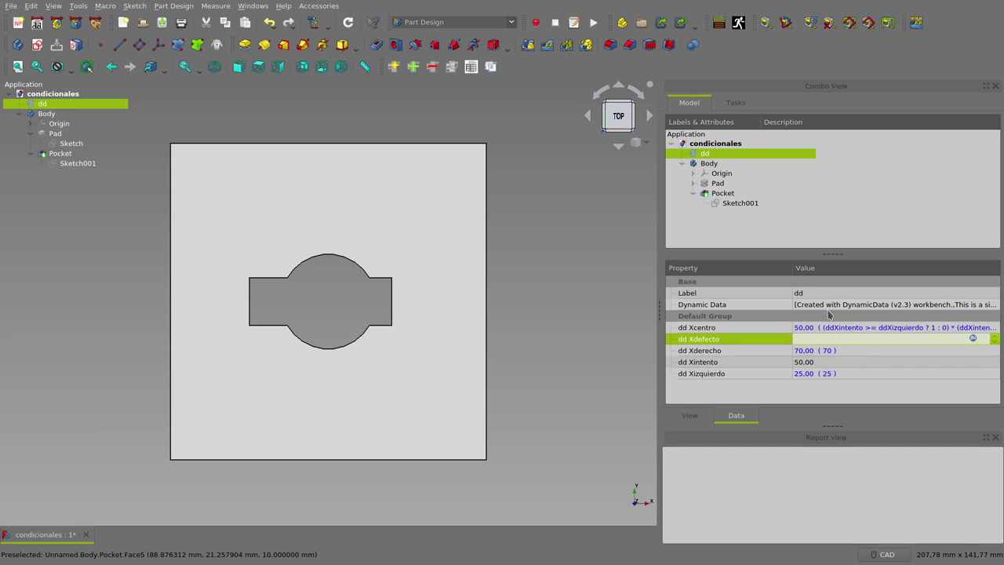
left_click(817, 363)
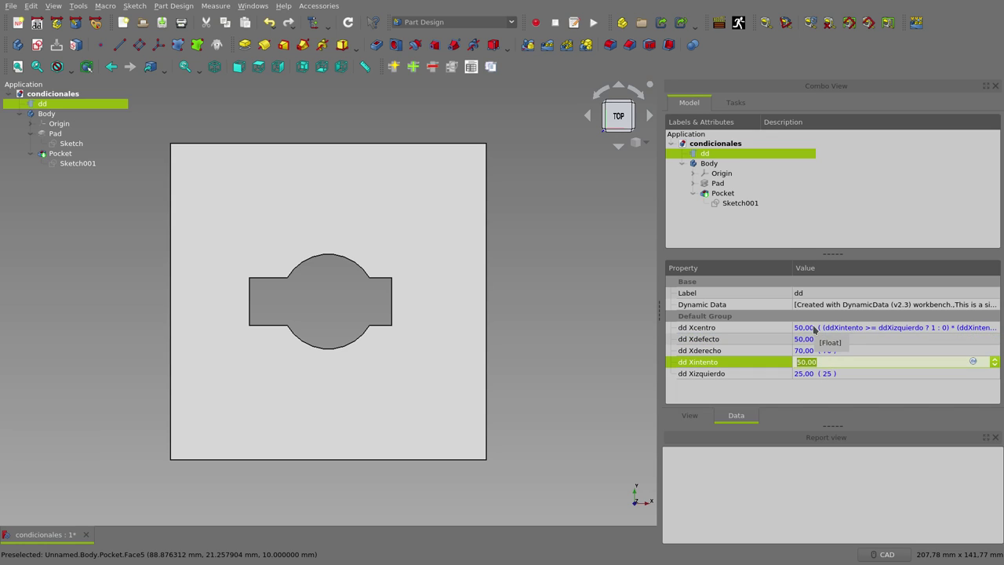
left_click(821, 361)
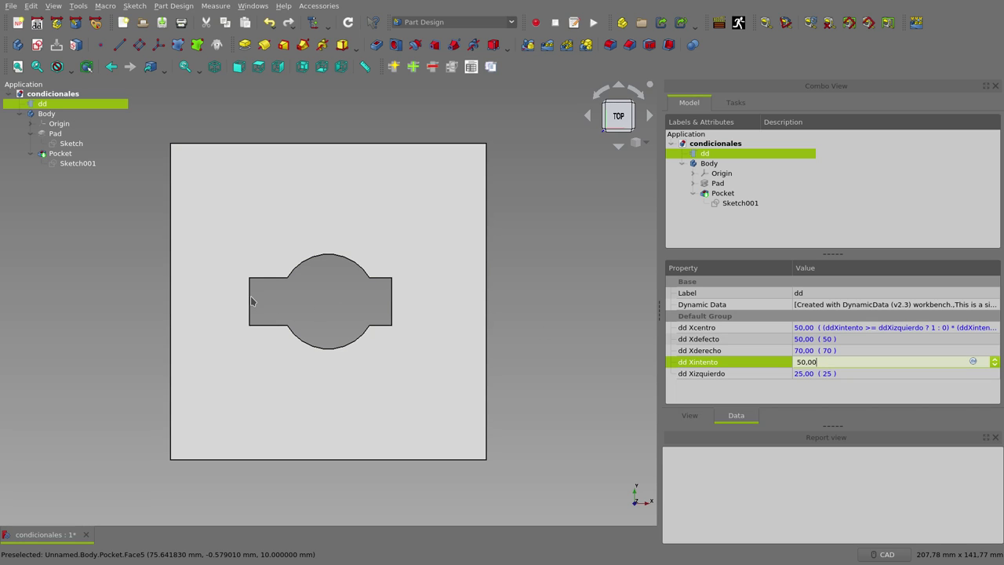
left_click(814, 361)
key("BackSpace")
type("3")
key("Return")
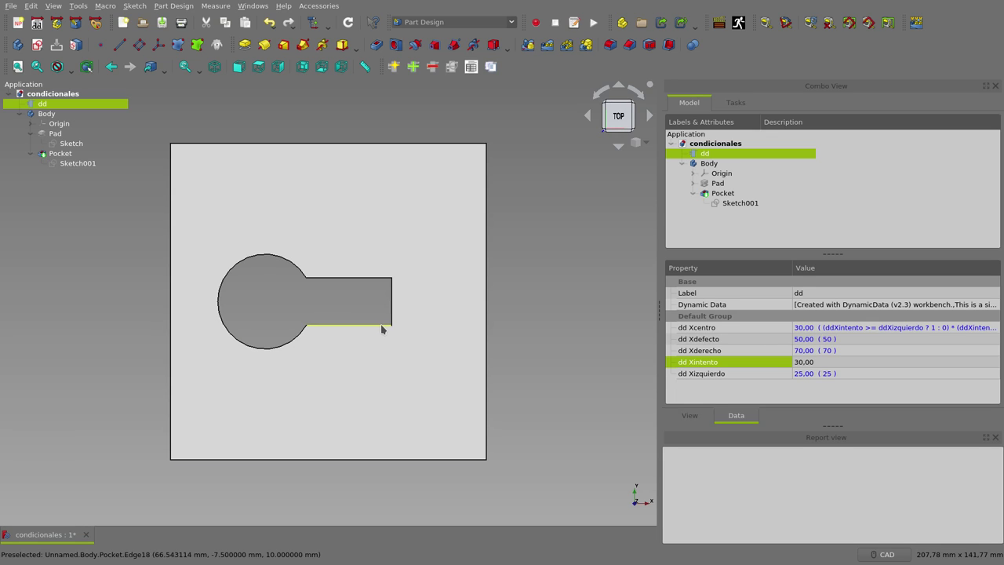
Change Xintento from 30 to 60 so the keyhole's round end moves right.
left_click(812, 360)
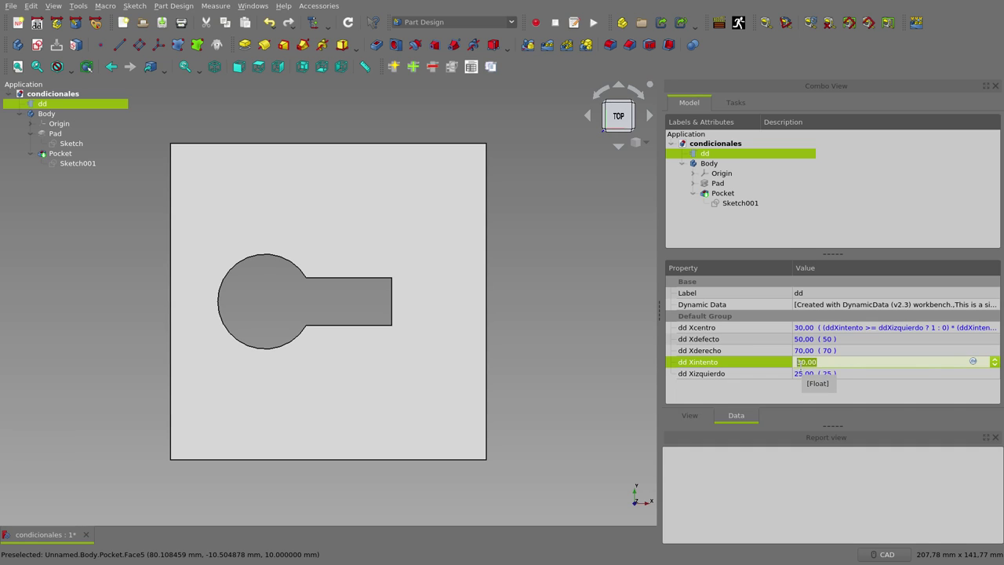
left_click(802, 362)
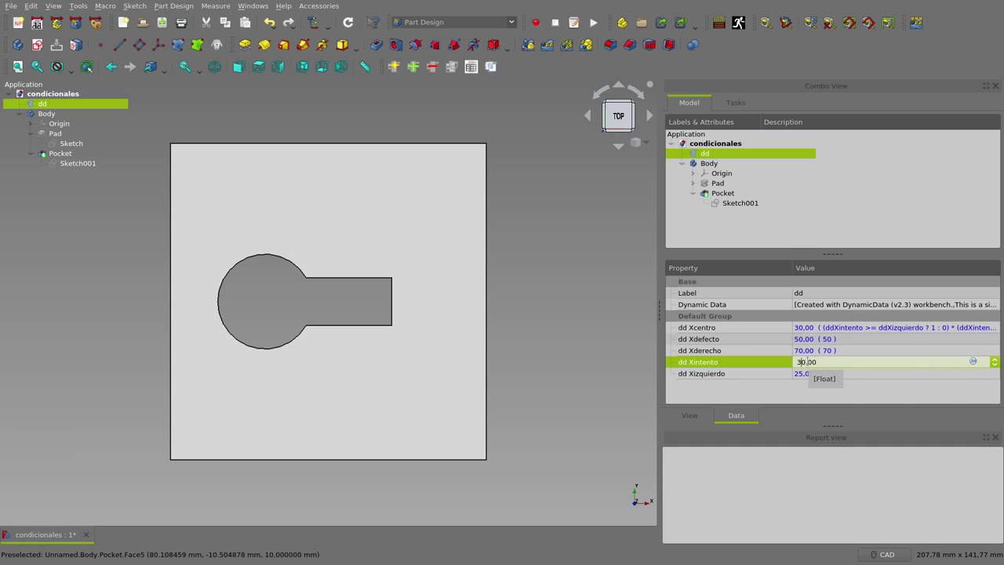
key("BackSpace")
type("6")
key("Return")
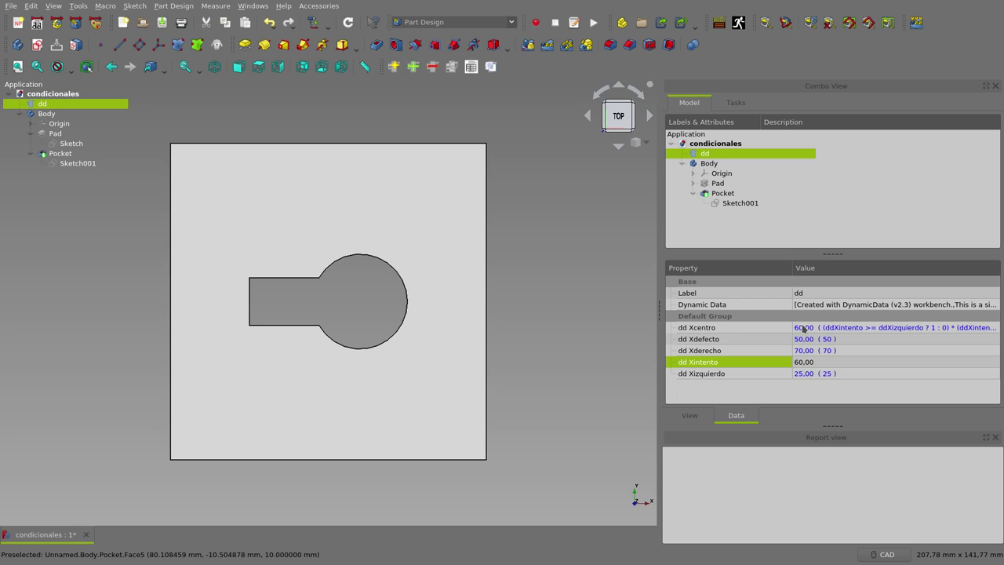
left_click(803, 365)
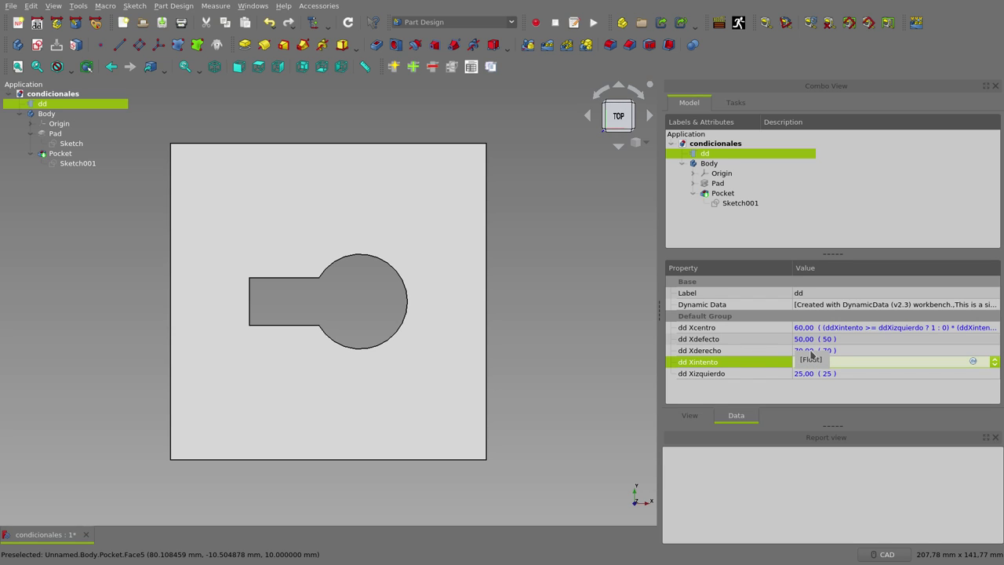
Set Xintento to the out-of-range 80, so Xcentro falls back to 50.
left_click(800, 362)
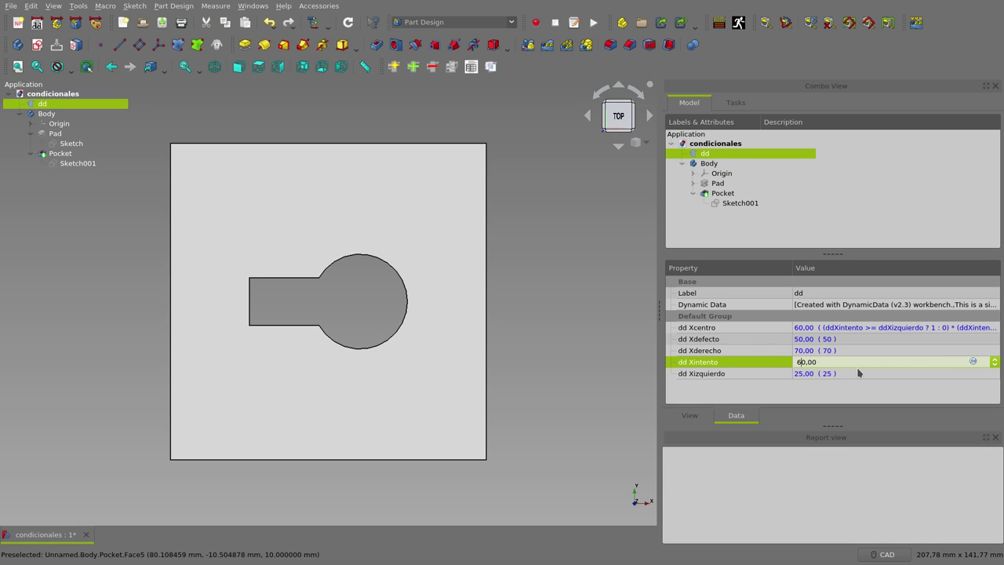
key("BackSpace")
type("8")
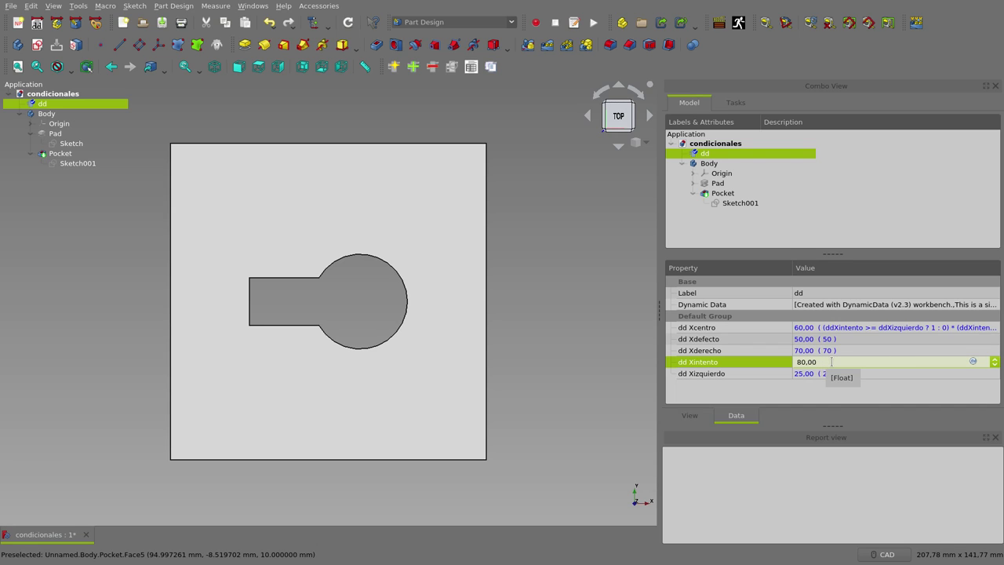
key("Return")
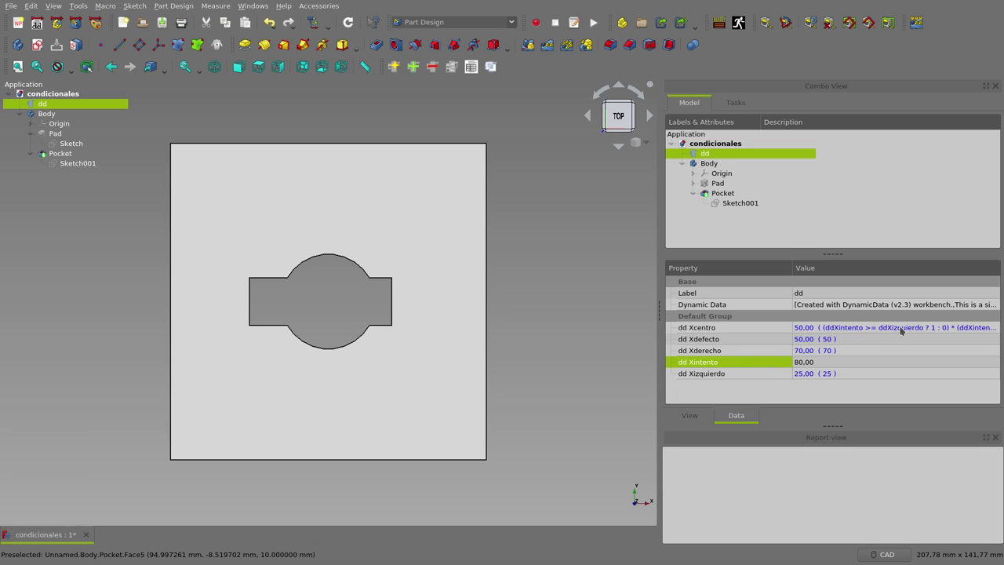
Reopen the Xcentro formula editor and move it to the screen centre.
left_click(842, 328)
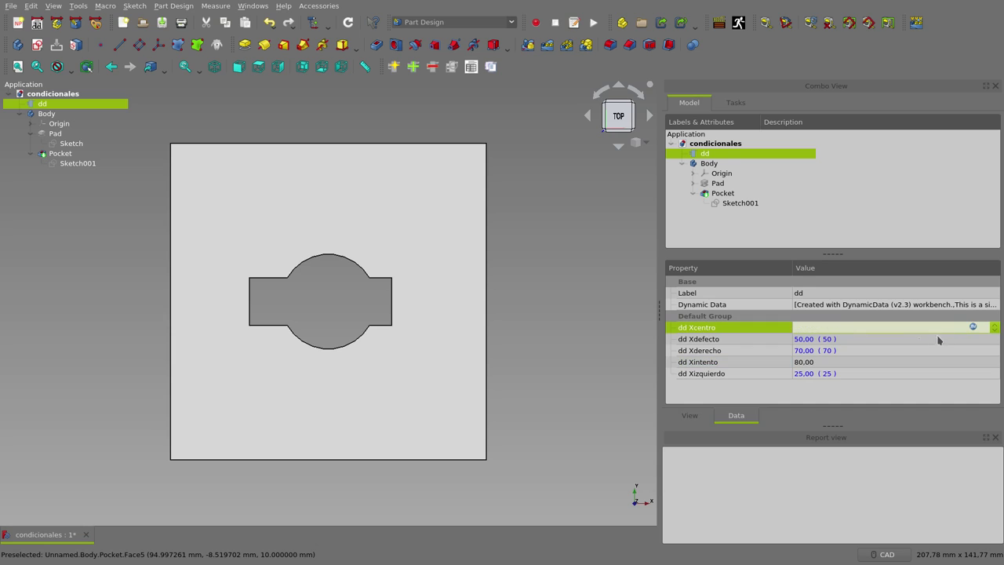
left_click(973, 329)
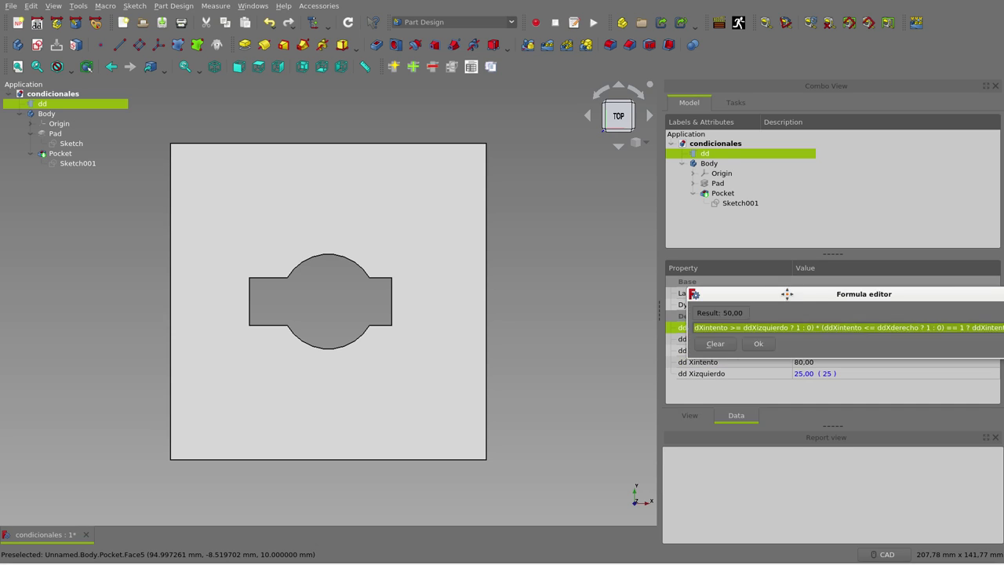
mouse_move(787, 291)
left_mouse_down()
mouse_move(596, 276)
mouse_move(500, 309)
left_mouse_up()
Highlight each of the two range tests in the Xcentro formula, typing '*' between them.
left_click(592, 308)
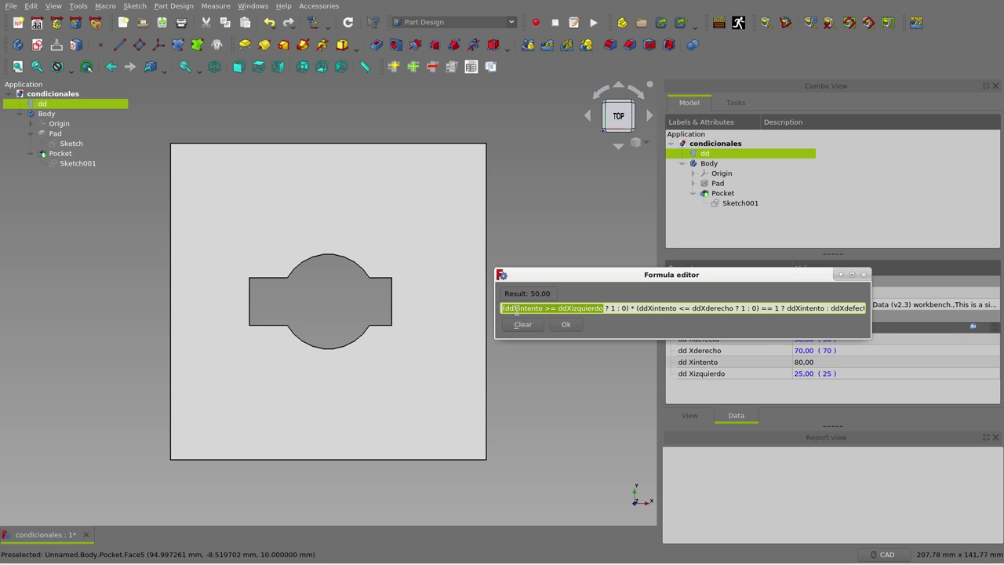
left_click(520, 309)
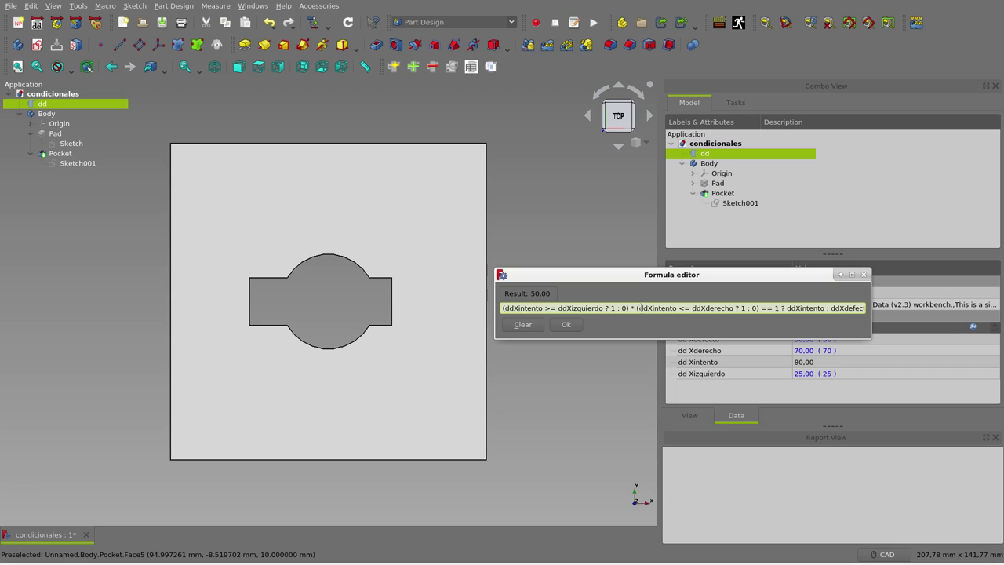
left_click_drag(639, 308, 731, 311)
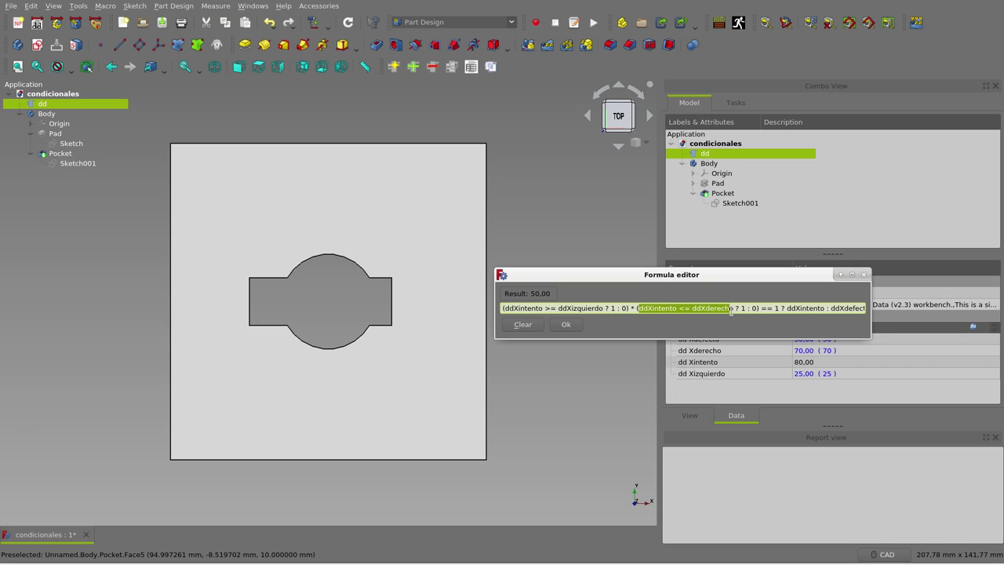
left_click(731, 310)
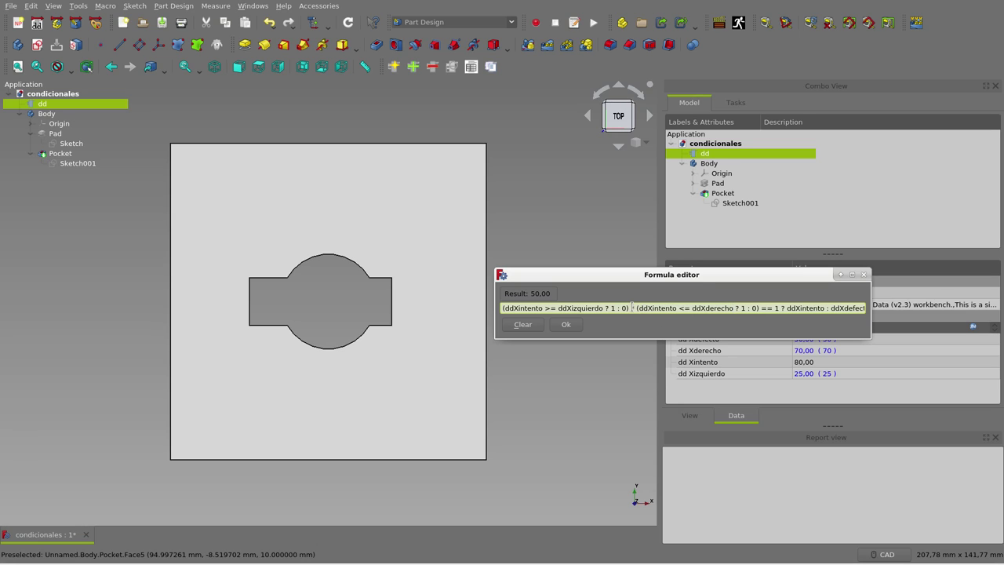
type("*")
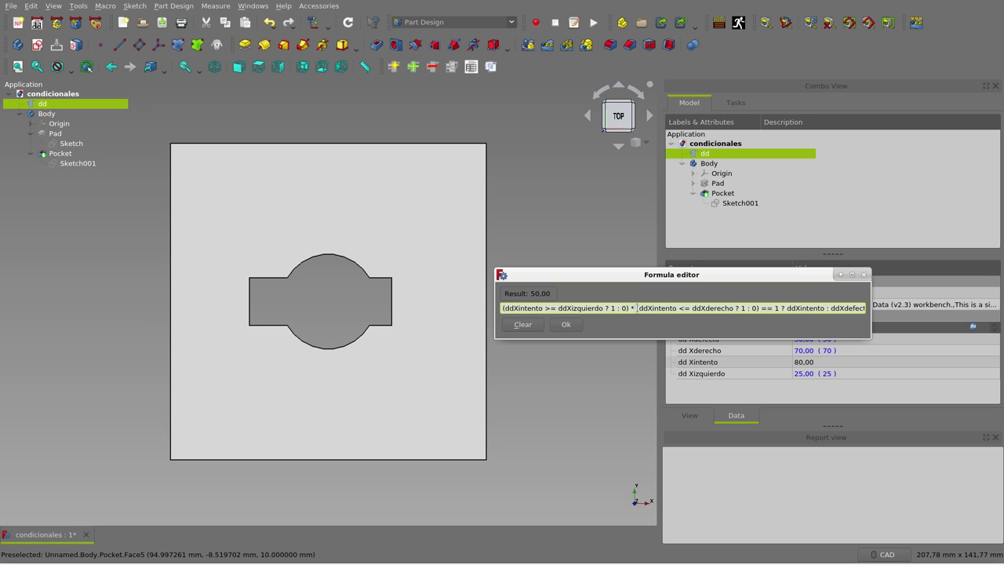